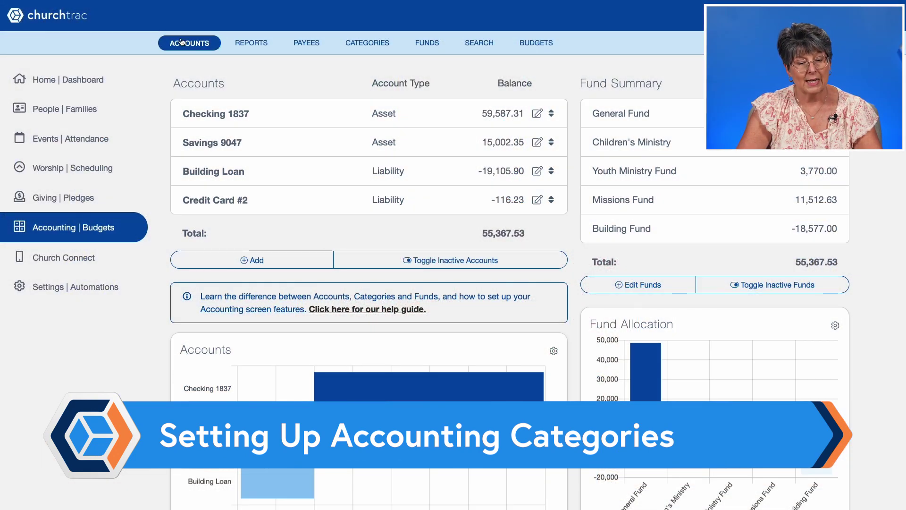
Go to the Categories page in the Accounting navigation bar
left_click(366, 44)
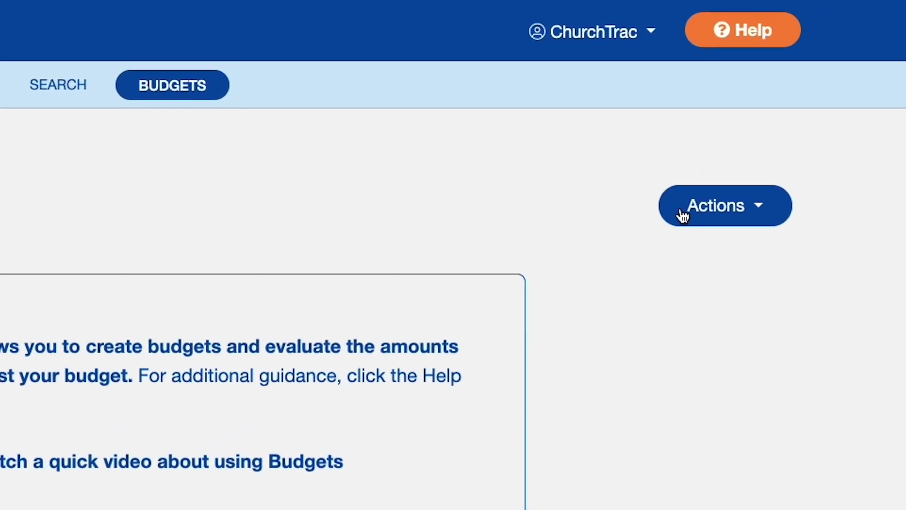
Start a new budget with Actions > Create a New Budget
left_click(711, 223)
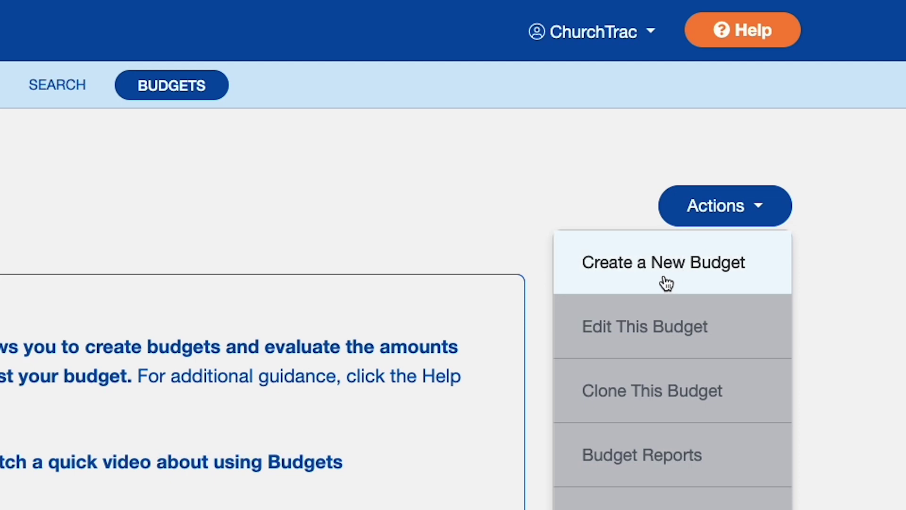
left_click(694, 249)
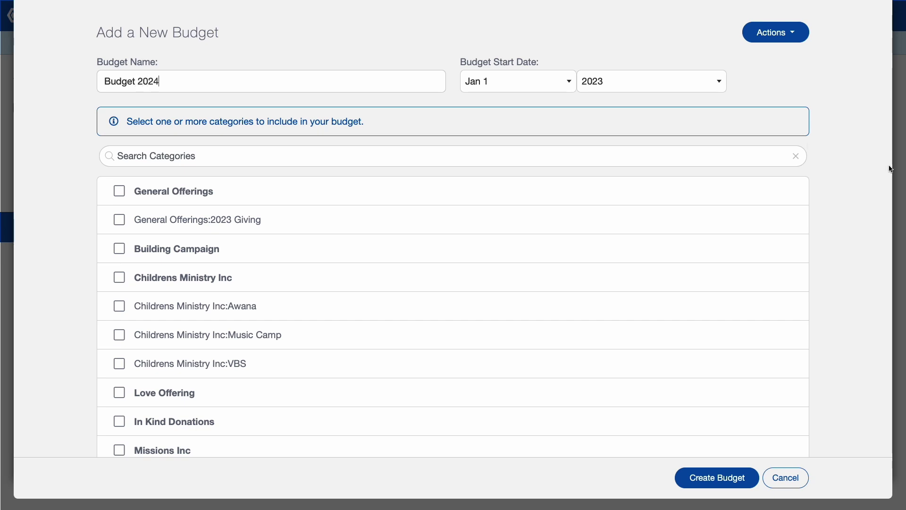
Set Budget 2024's start year to 2024 and check all categories
left_click(653, 89)
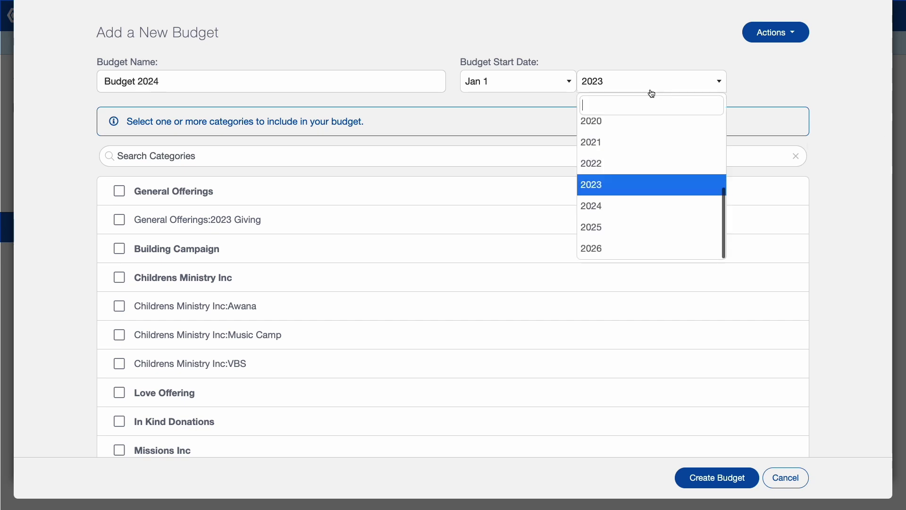
left_click(601, 204)
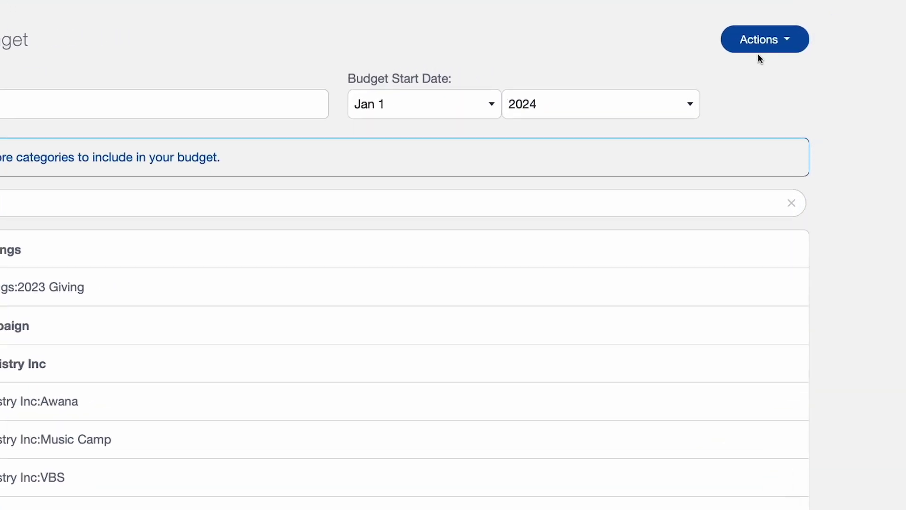
left_click(770, 38)
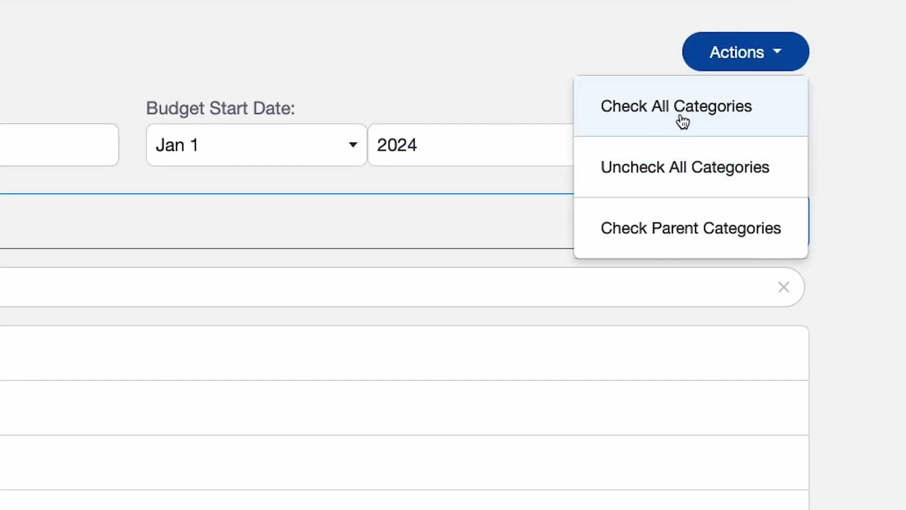
left_click(683, 122)
scroll(208, 290, "down", 5)
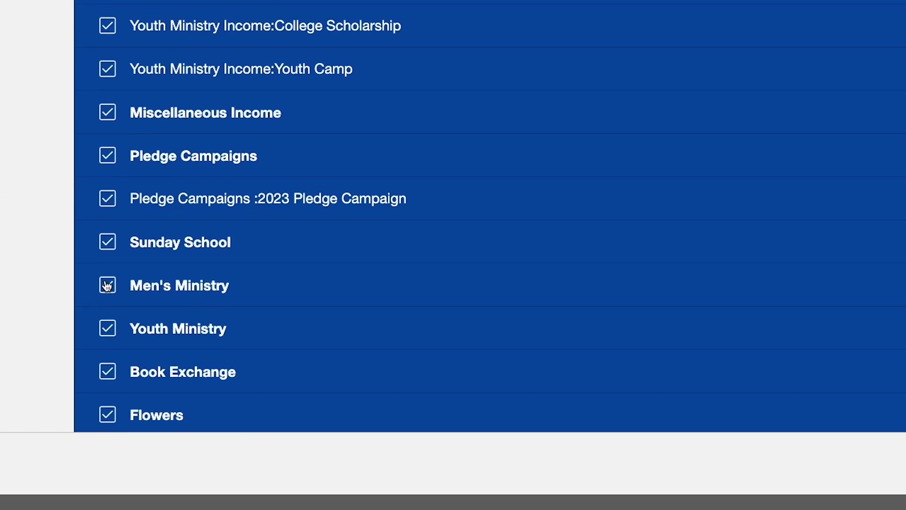
Uncheck Book Exchange, adjust General Offerings, Childrens Ministry, Love Offering, In Kind Donations, then create the budget
left_click(107, 373)
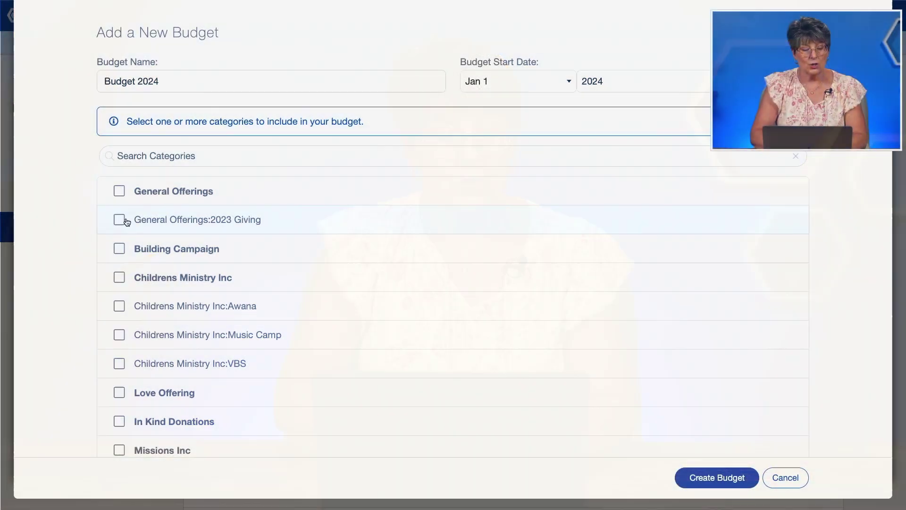
left_click(120, 219)
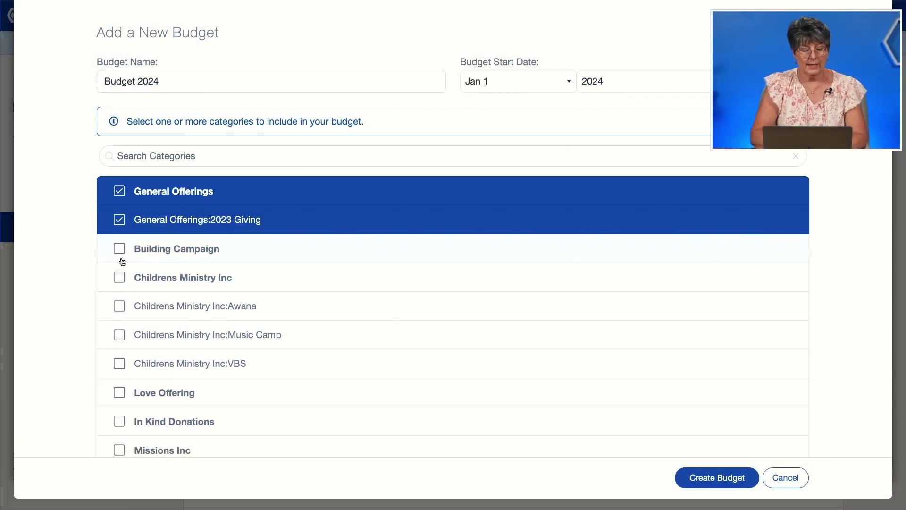
left_click(119, 317)
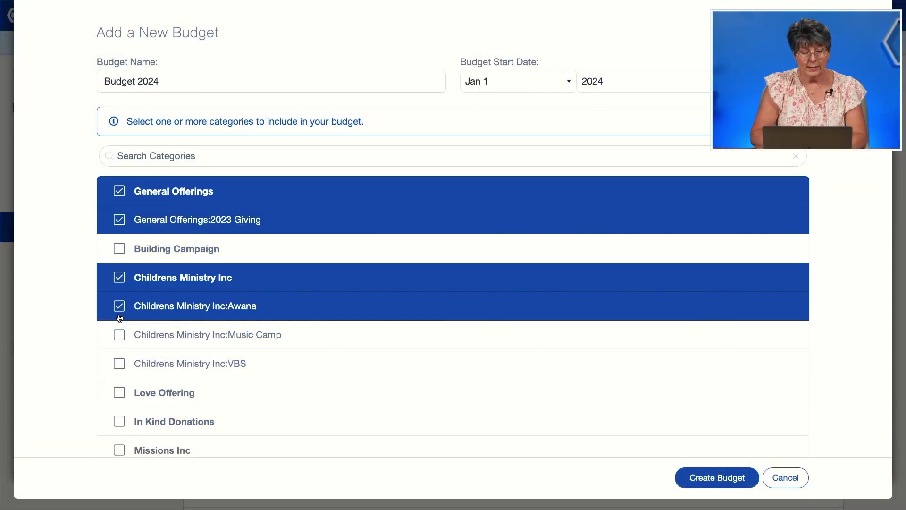
left_click(118, 397)
left_click(118, 421)
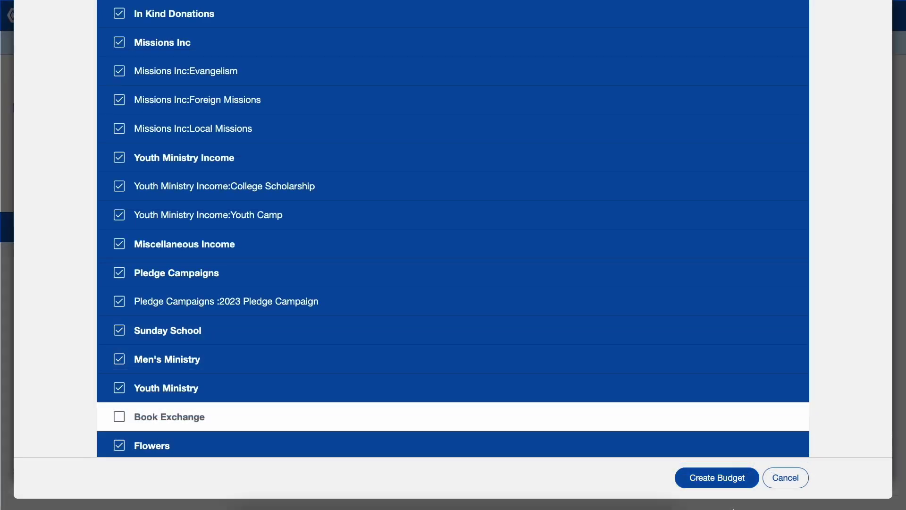
left_click(741, 481)
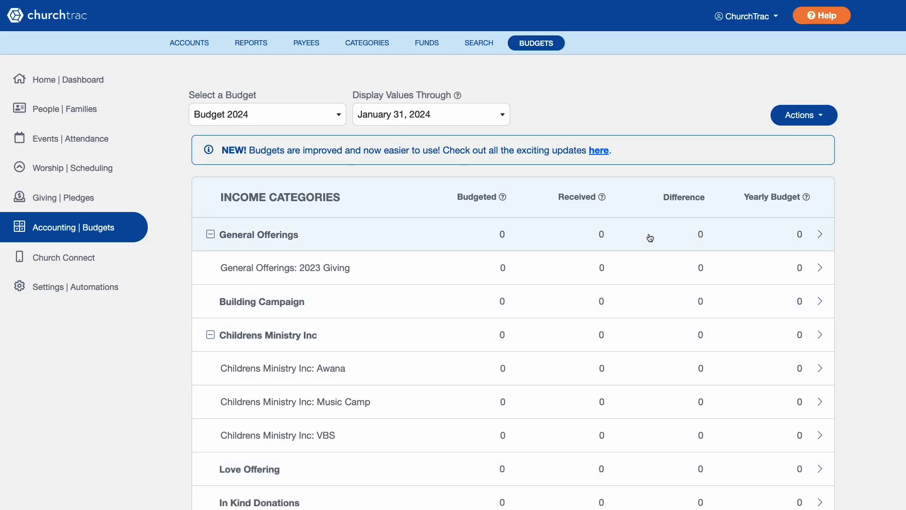
Save a 200,000 yearly Budget Amount for General Offerings
left_click(649, 234)
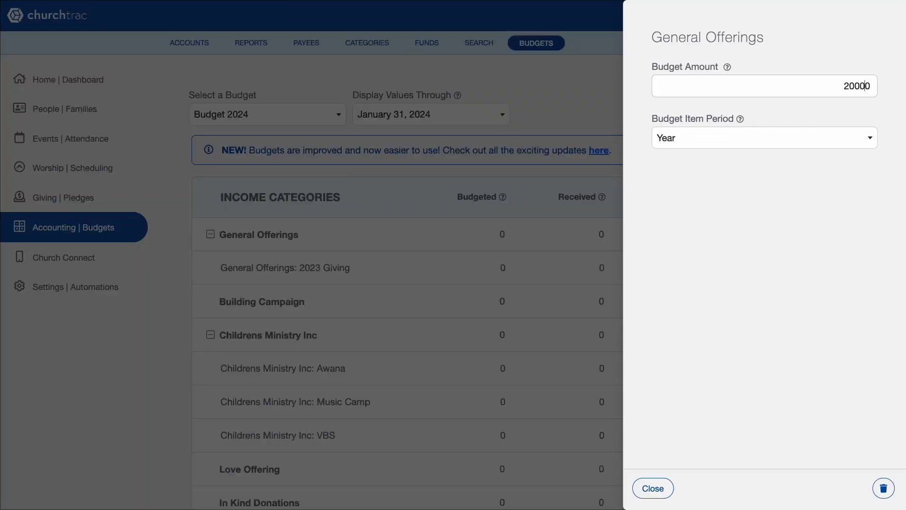
left_click(643, 492)
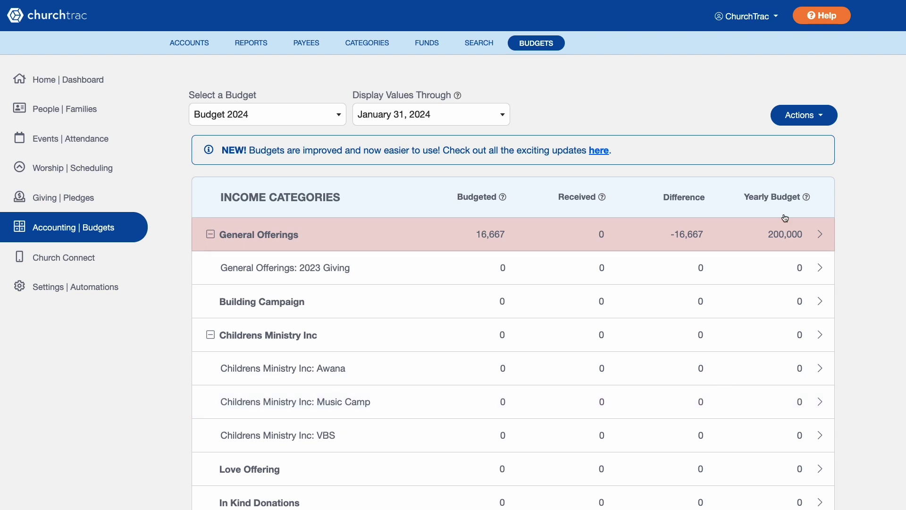
Open Budget 2024 for editing, review it, and return to the budget table
left_click(809, 121)
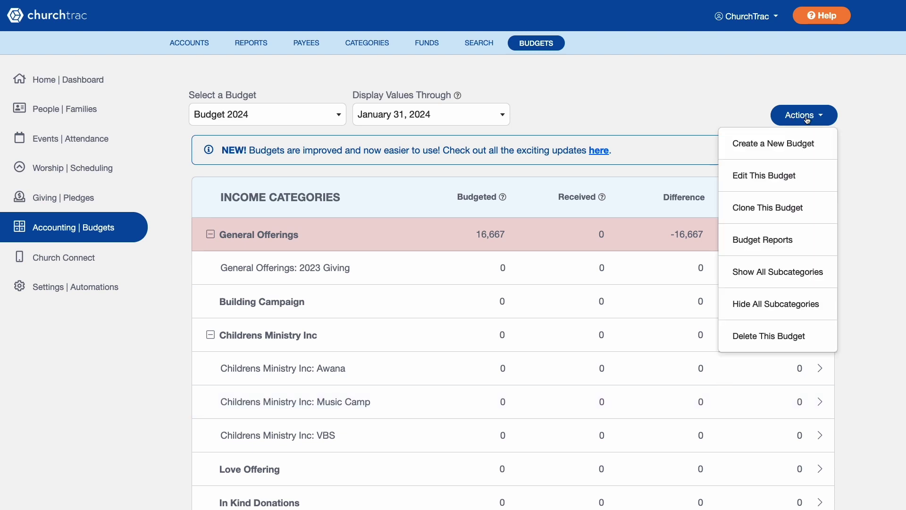
left_click(770, 185)
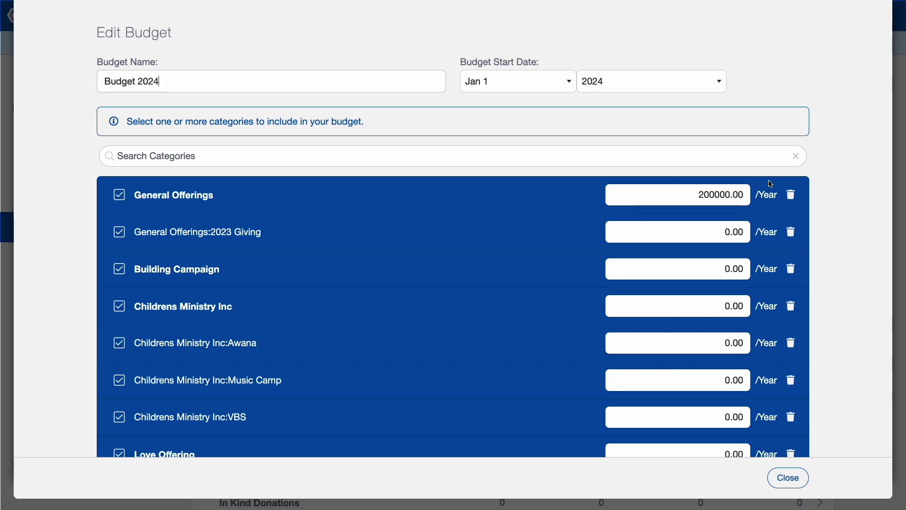
scroll(703, 229, "down", 6)
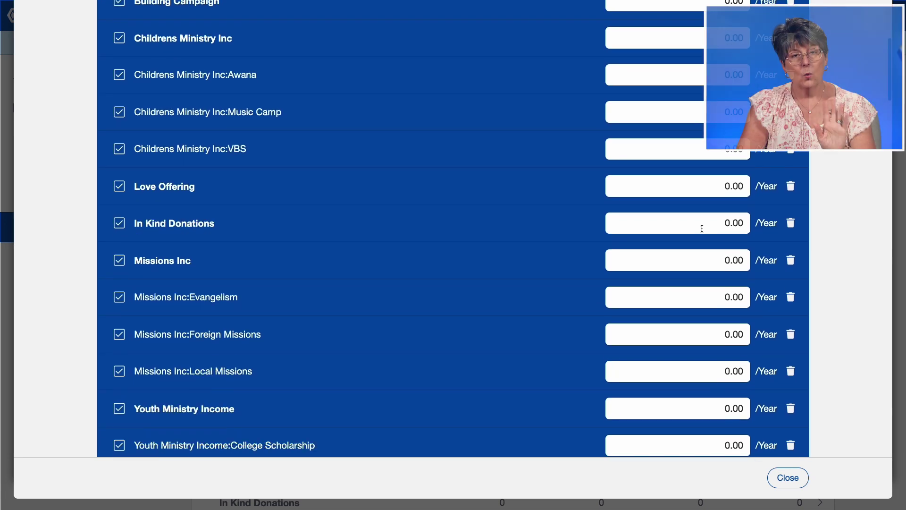
left_click(785, 479)
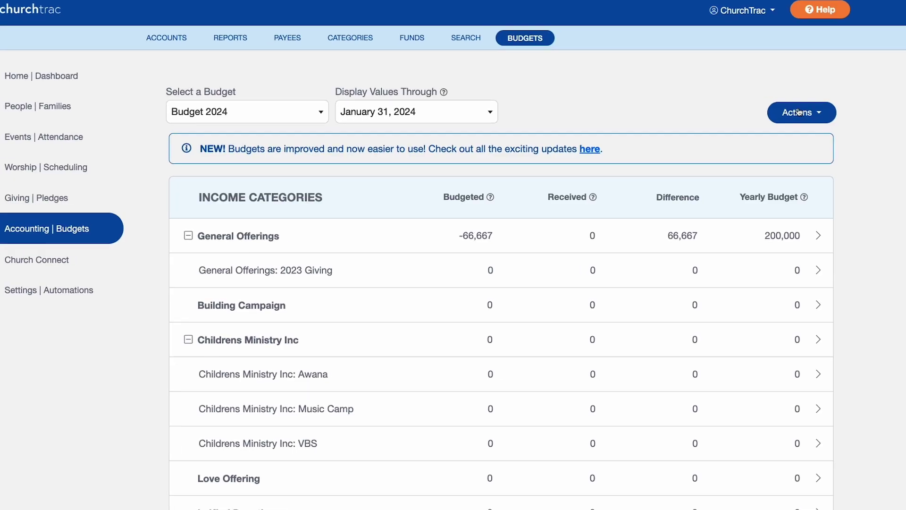
Open the Actions menu for Budget 2024
left_click(858, 111)
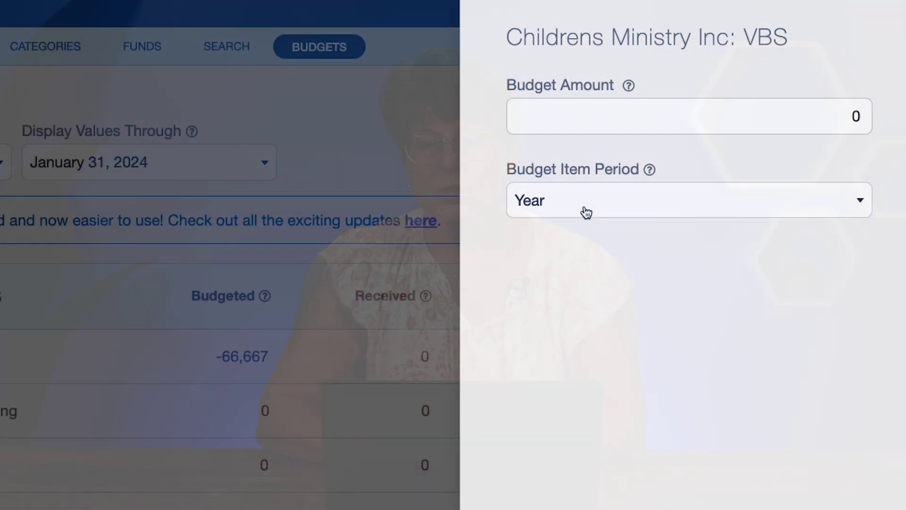
Give the VBS budget item a custom period from Apr 1 to Jun 30
left_click(585, 210)
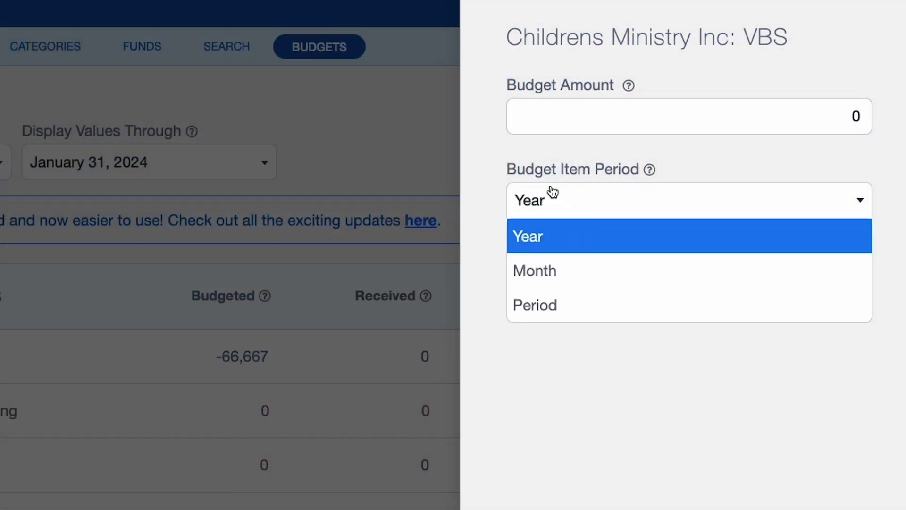
left_click(574, 306)
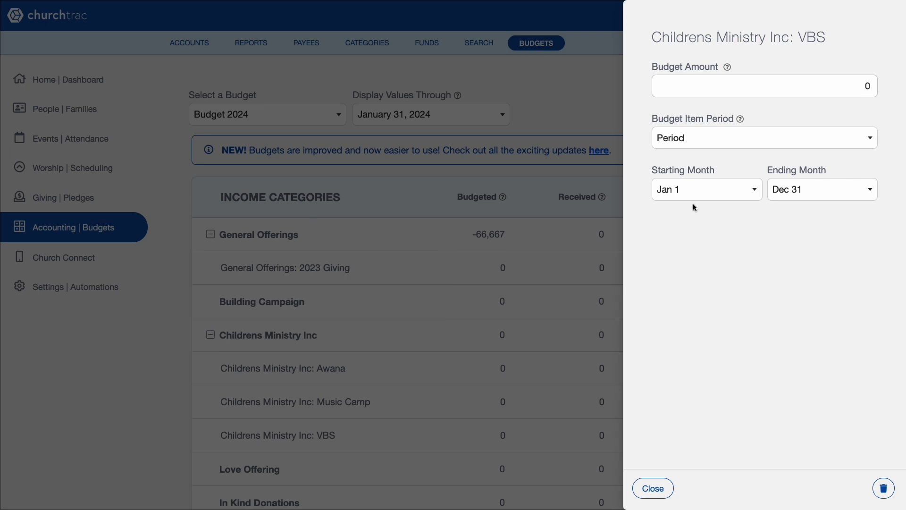
left_click(691, 193)
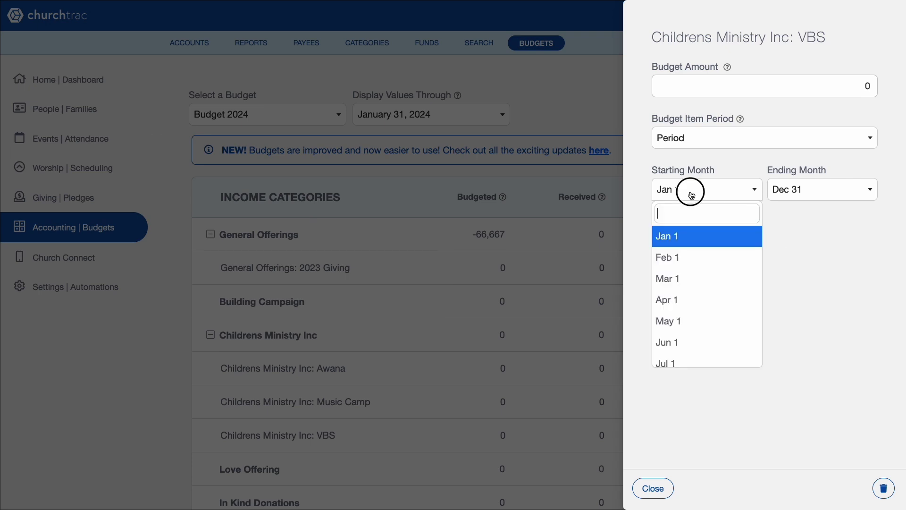
left_click(686, 301)
left_click(797, 195)
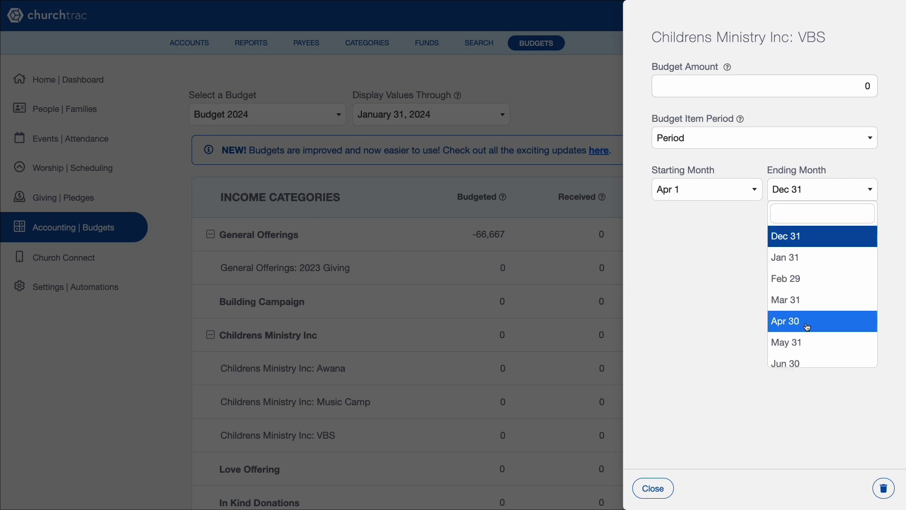
left_click(801, 360)
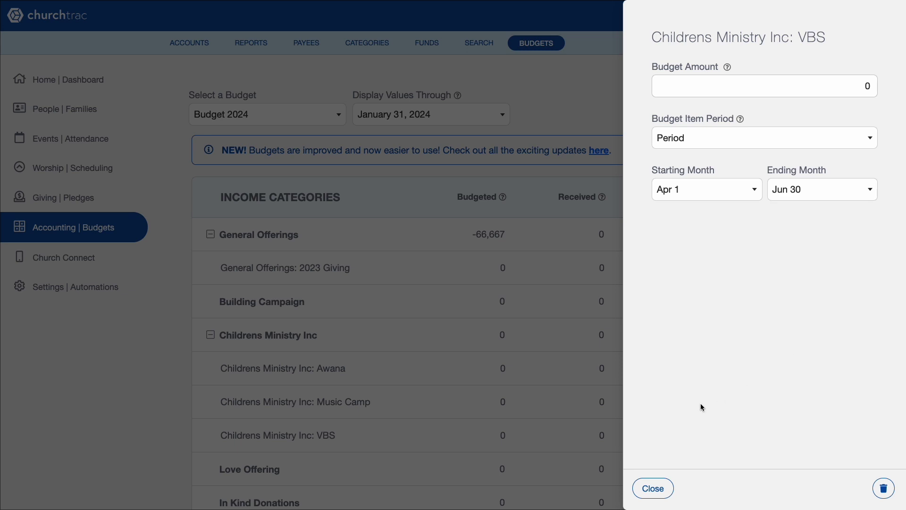
left_click(654, 487)
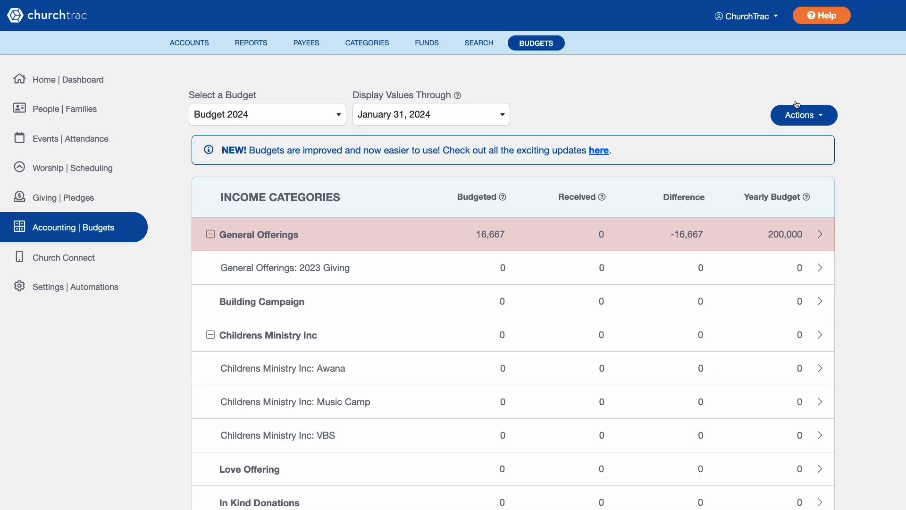
Select Budget 2024 and clone it, confirming the copy
left_click(303, 119)
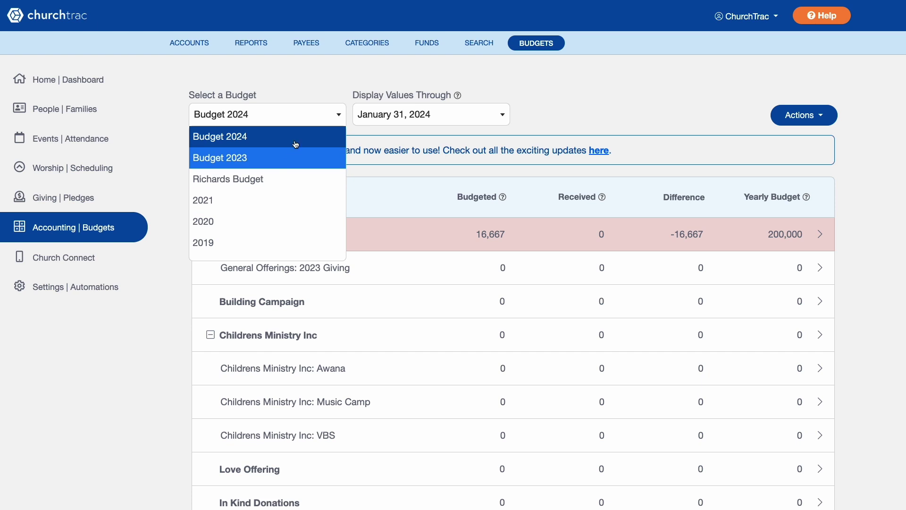
left_click(297, 136)
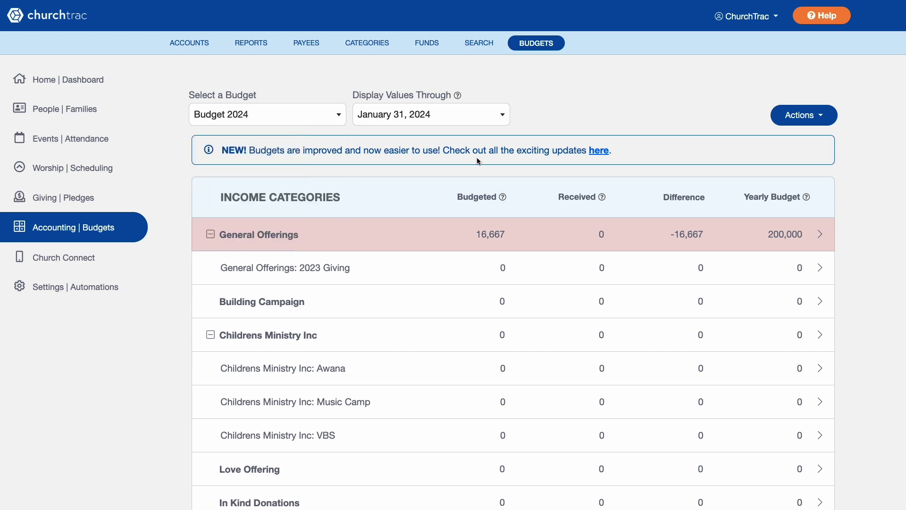
left_click(806, 118)
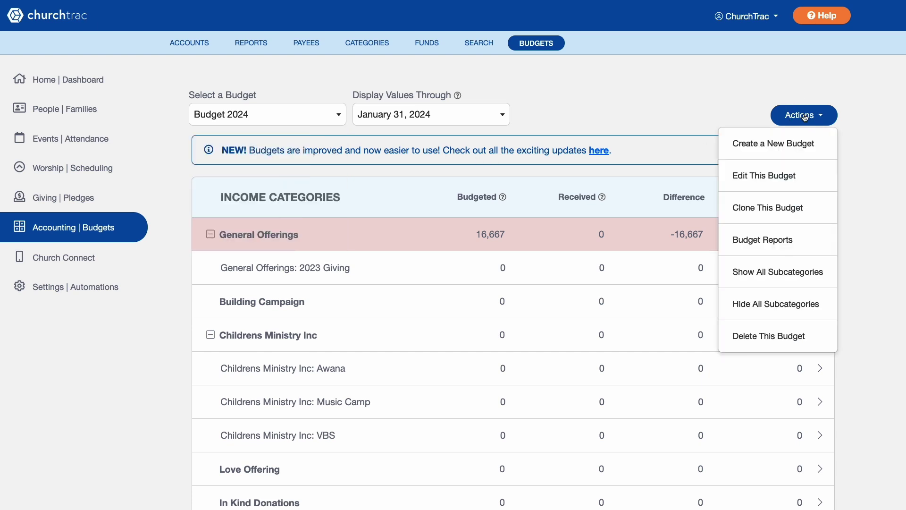
left_click(782, 218)
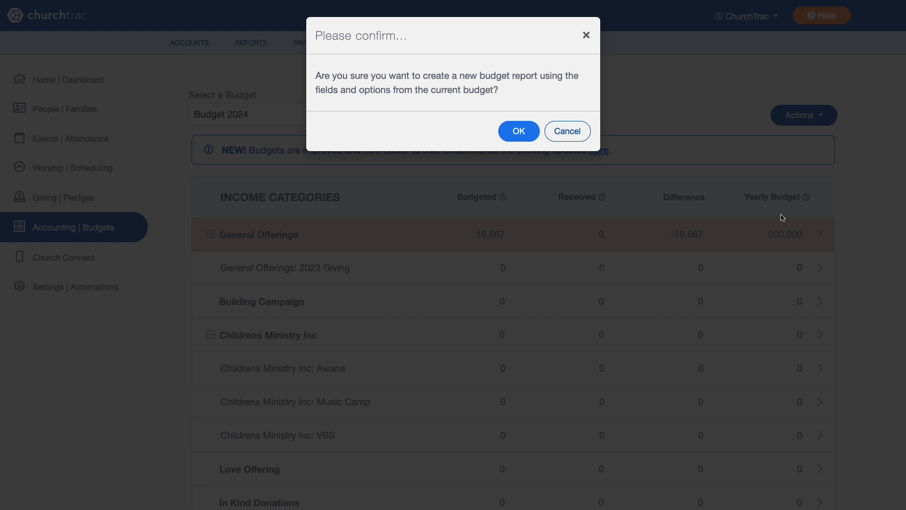
left_click(519, 131)
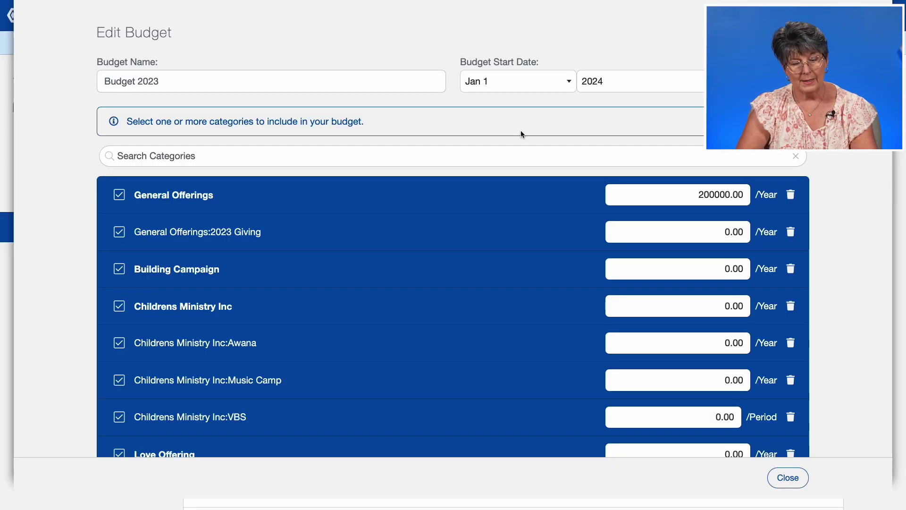
Rename the copy to 'Budget 2025' and set its start year to 2025
triple_click(371, 84)
type("Budget 2025")
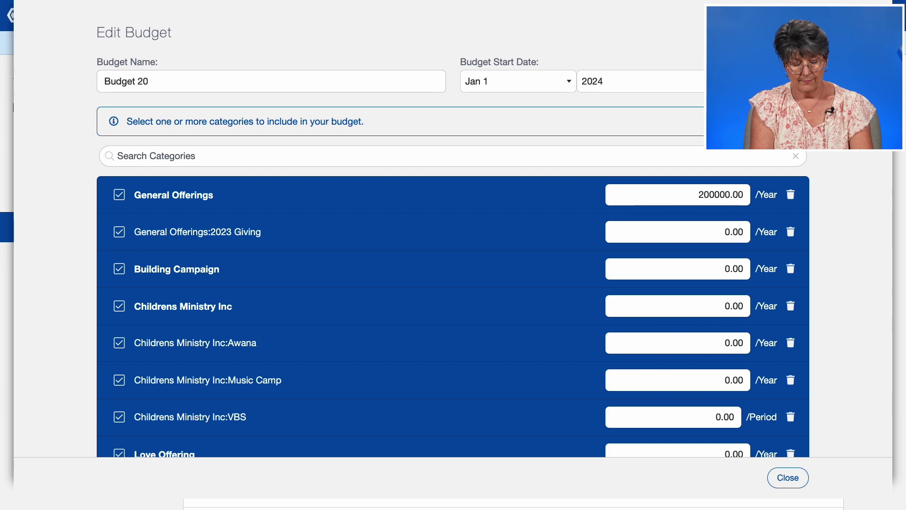
left_click(613, 81)
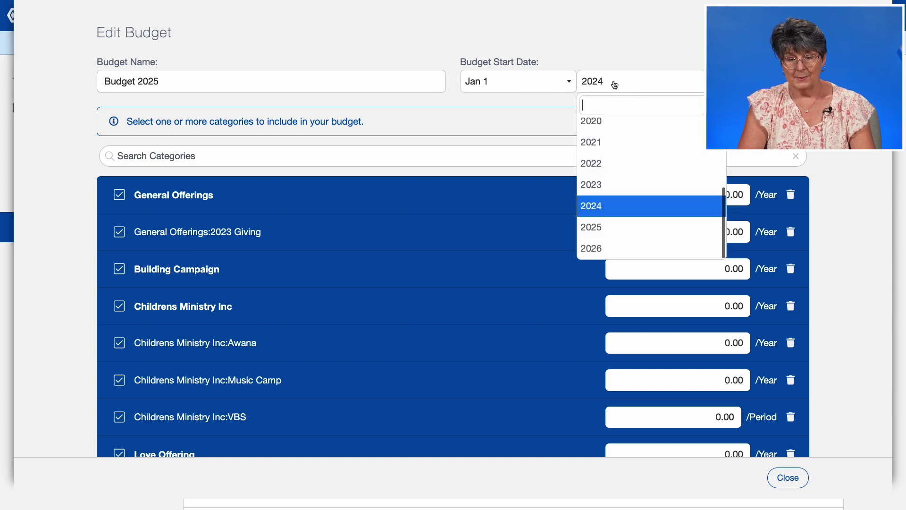
left_click(592, 227)
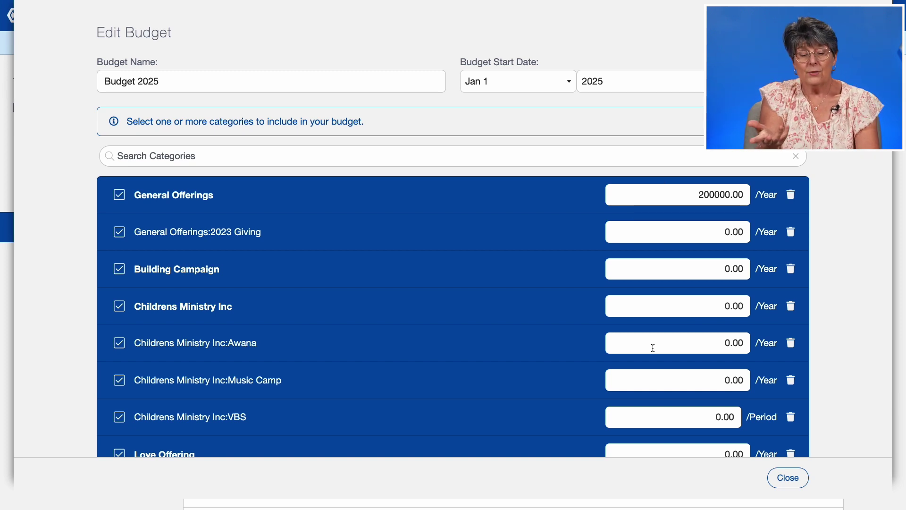
scroll(607, 285, "down", 3)
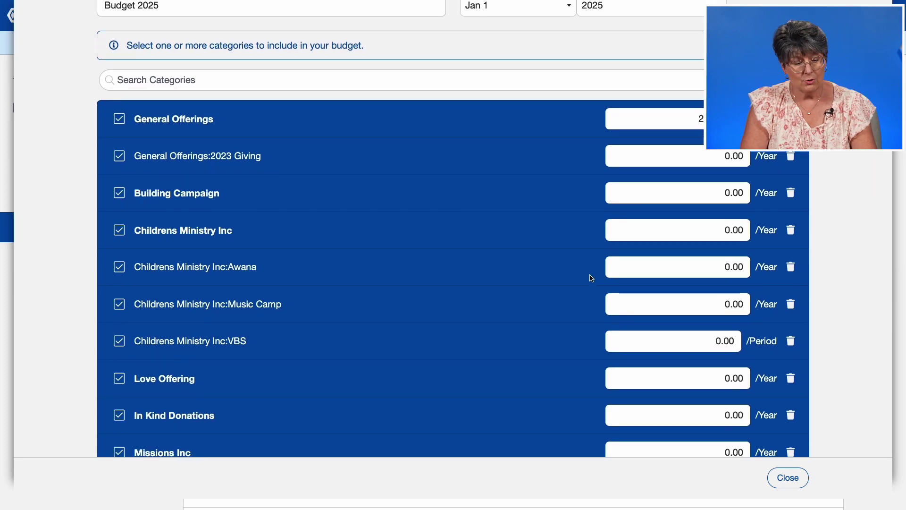